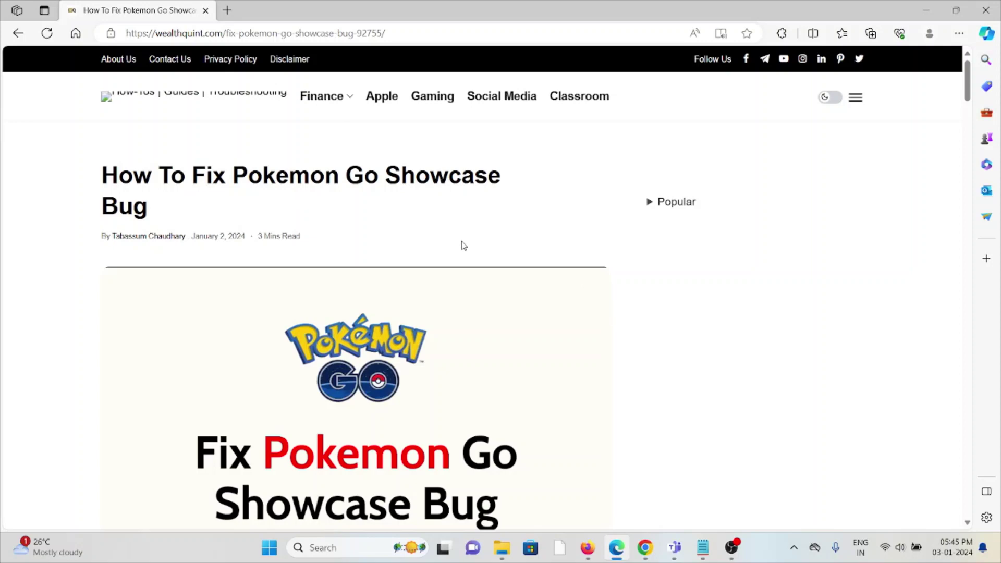
scroll(462, 246, down, 3)
scroll(458, 246, down, 3)
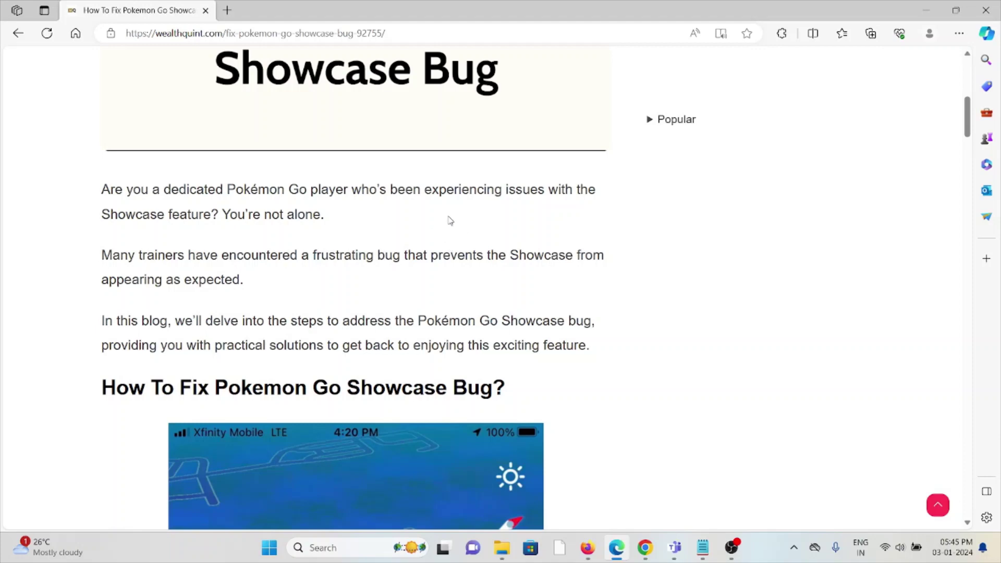
scroll(450, 222, down, 1)
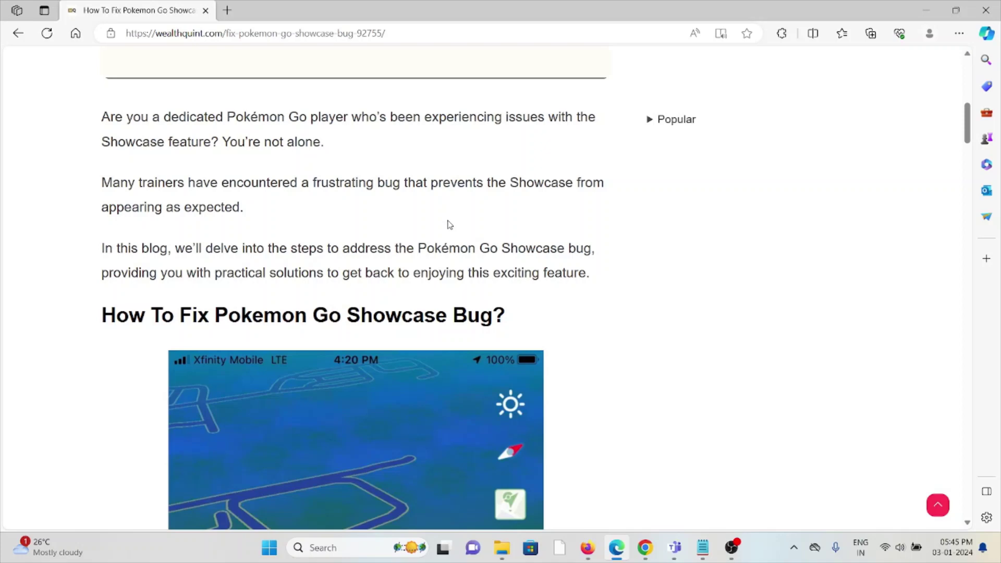
scroll(442, 220, down, 2)
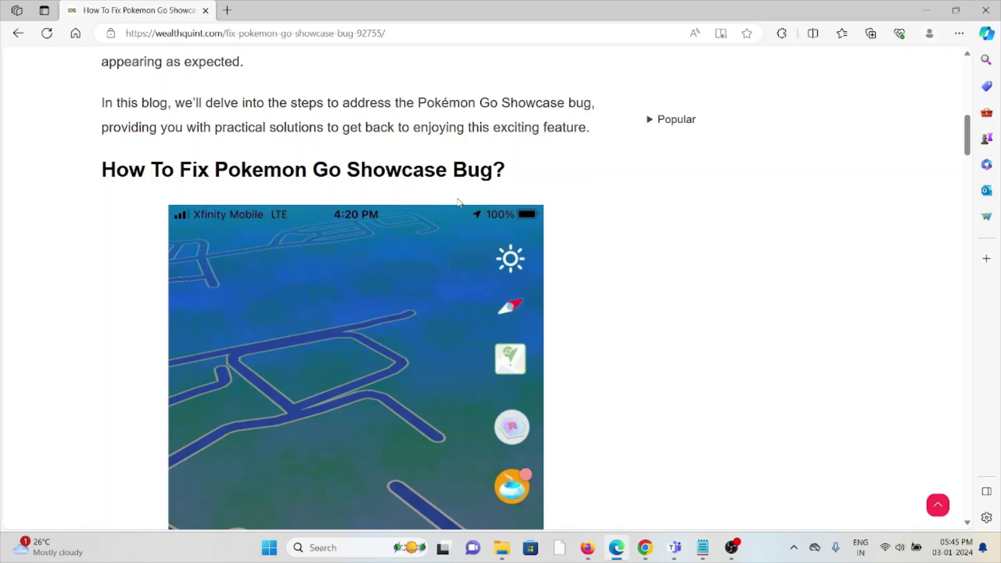
scroll(461, 188, down, 4)
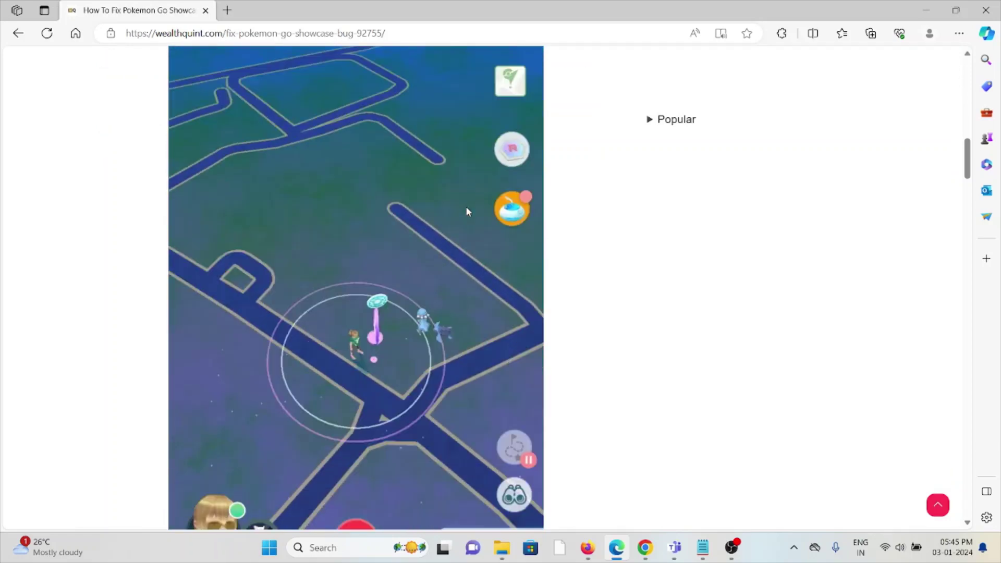
scroll(467, 211, down, 4)
scroll(468, 244, down, 2)
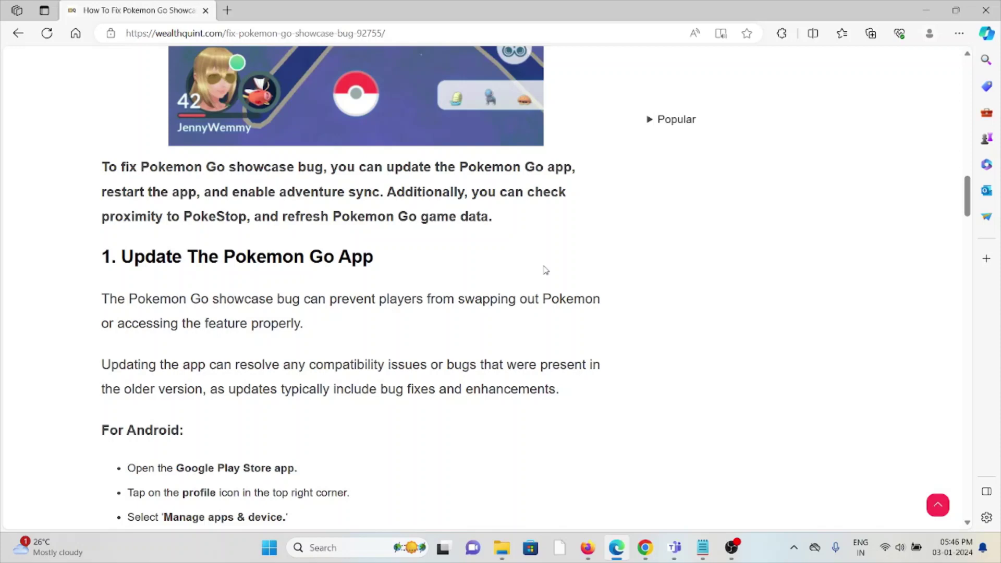
scroll(542, 261, down, 1)
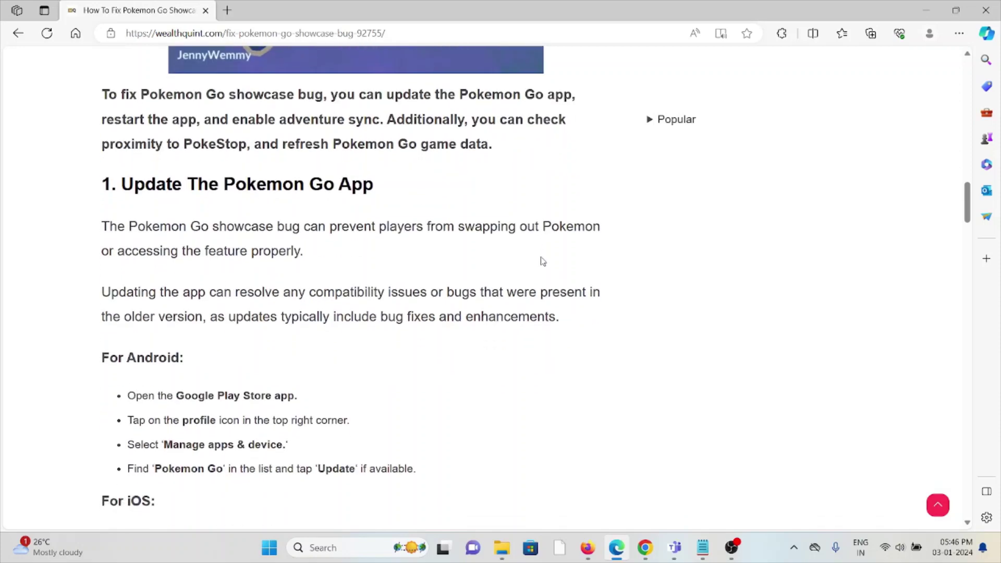
scroll(516, 259, down, 2)
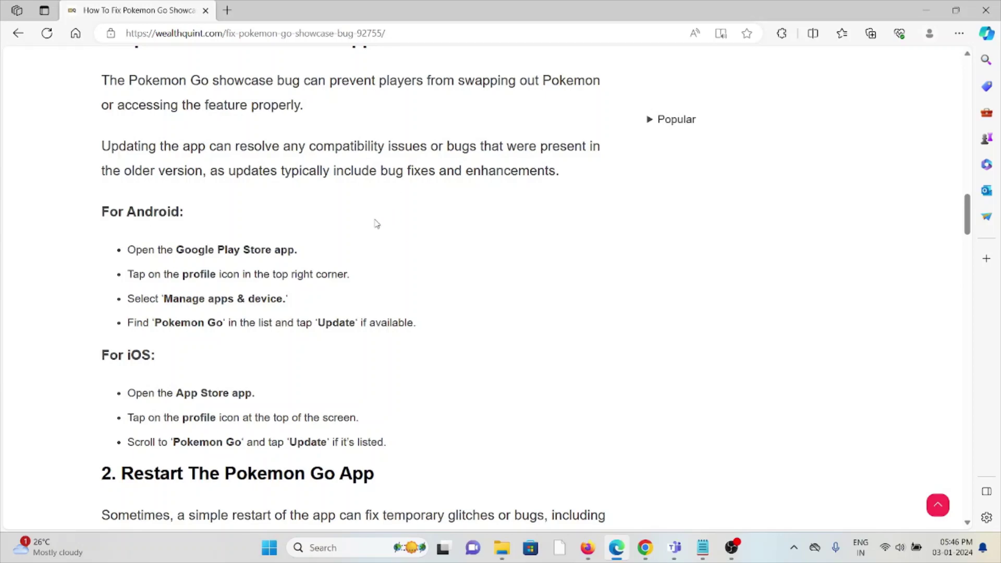
scroll(376, 220, down, 2)
scroll(377, 212, down, 2)
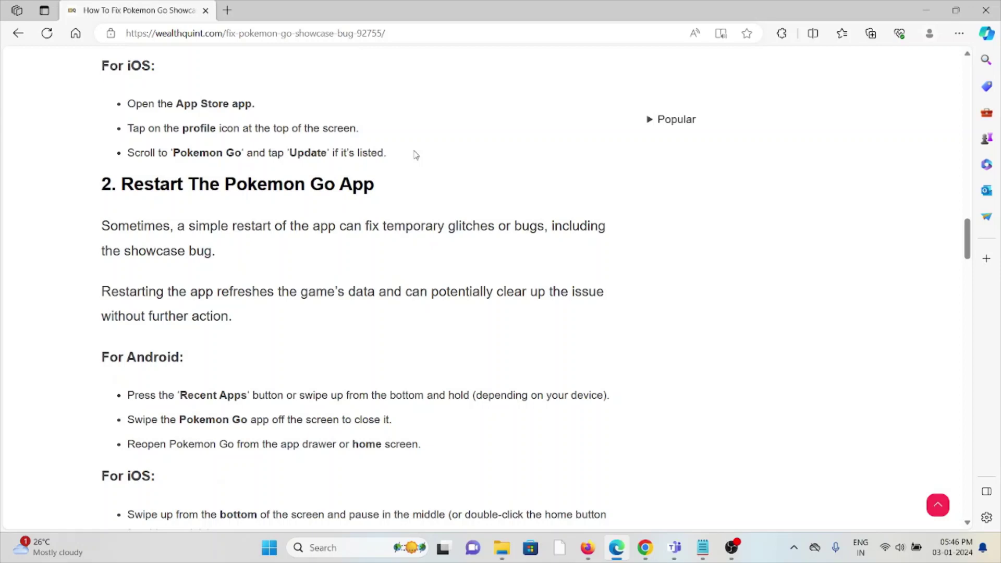
scroll(415, 163, down, 1)
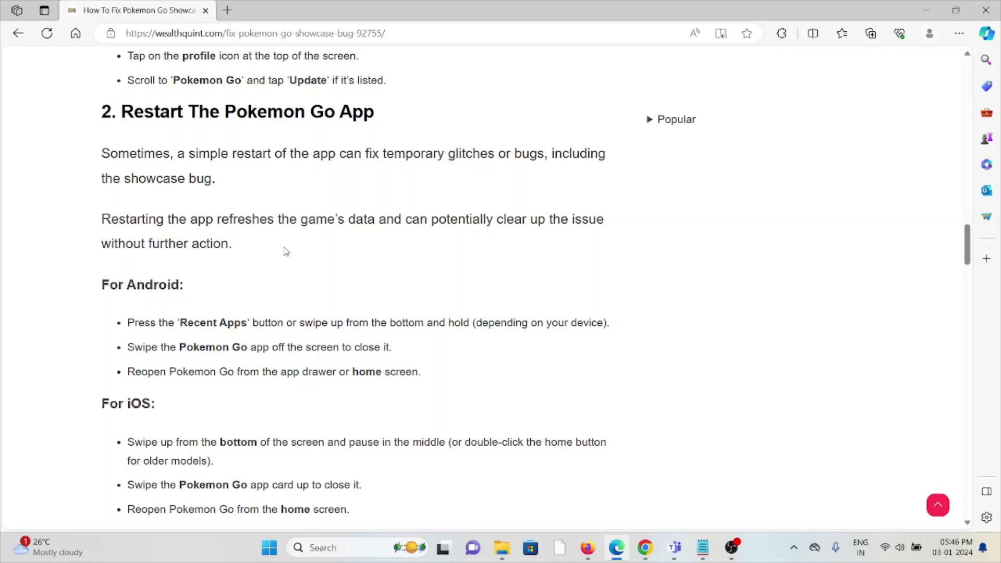
scroll(284, 250, down, 1)
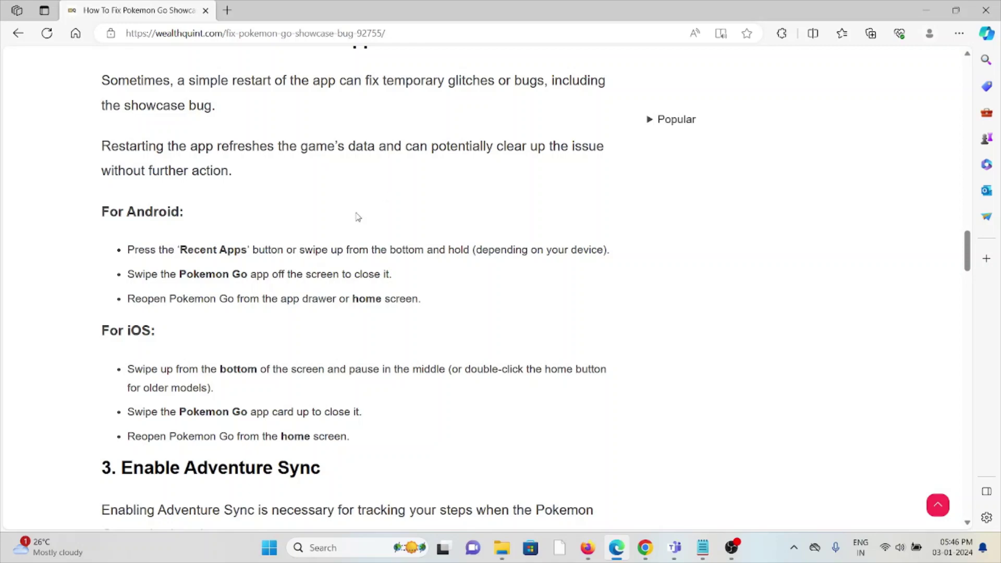
scroll(357, 217, down, 1)
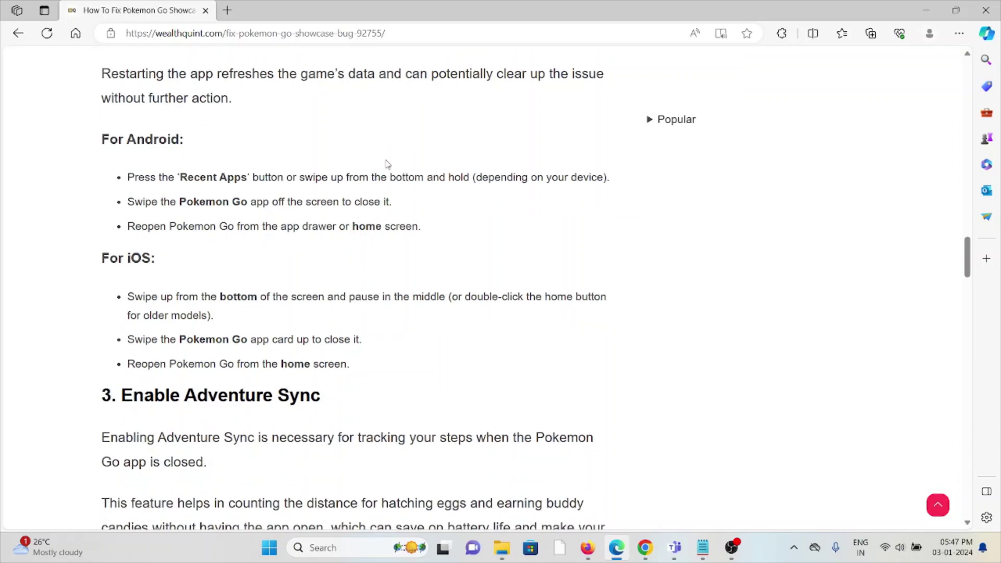
scroll(386, 164, down, 3)
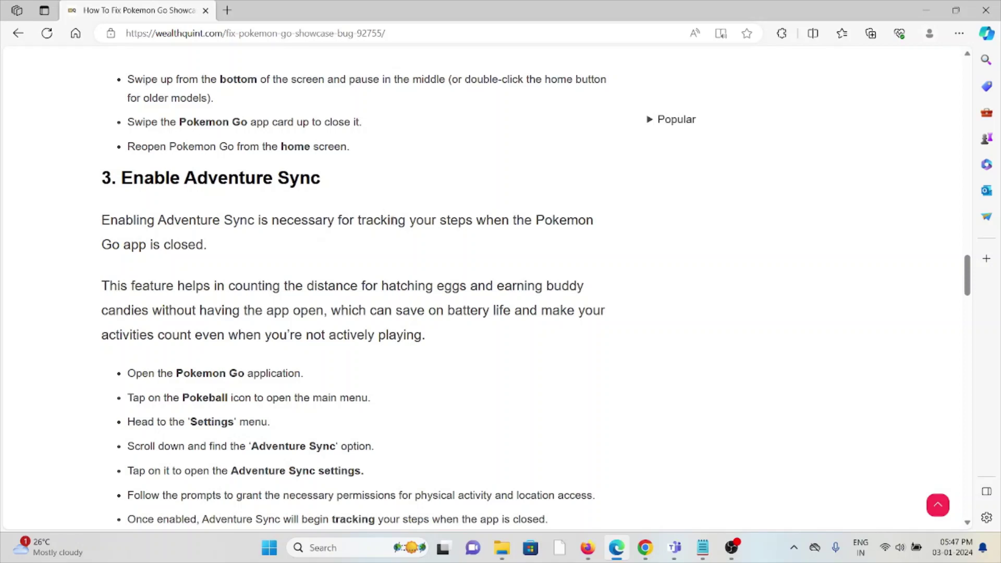
scroll(385, 213, down, 1)
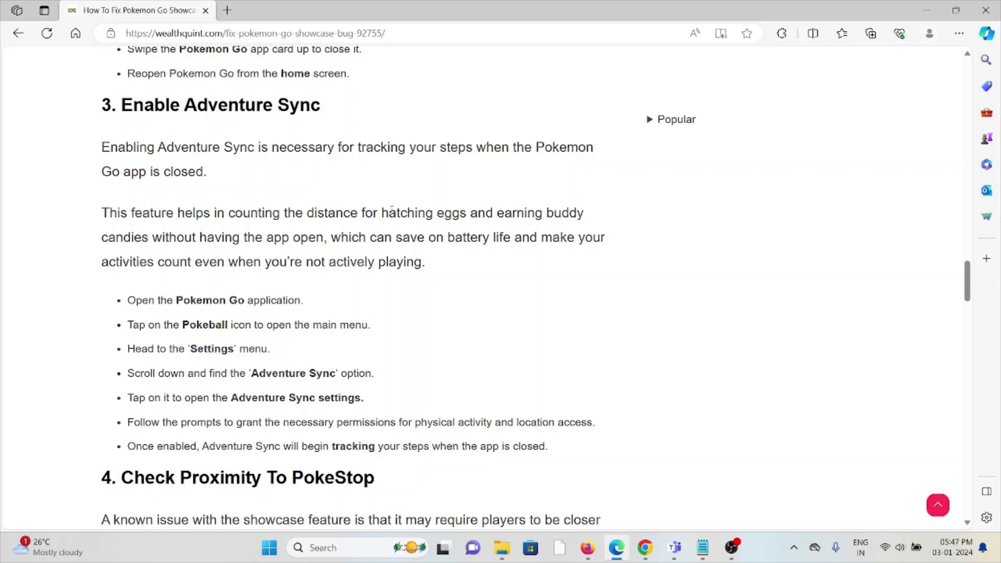
scroll(290, 65, down, 3)
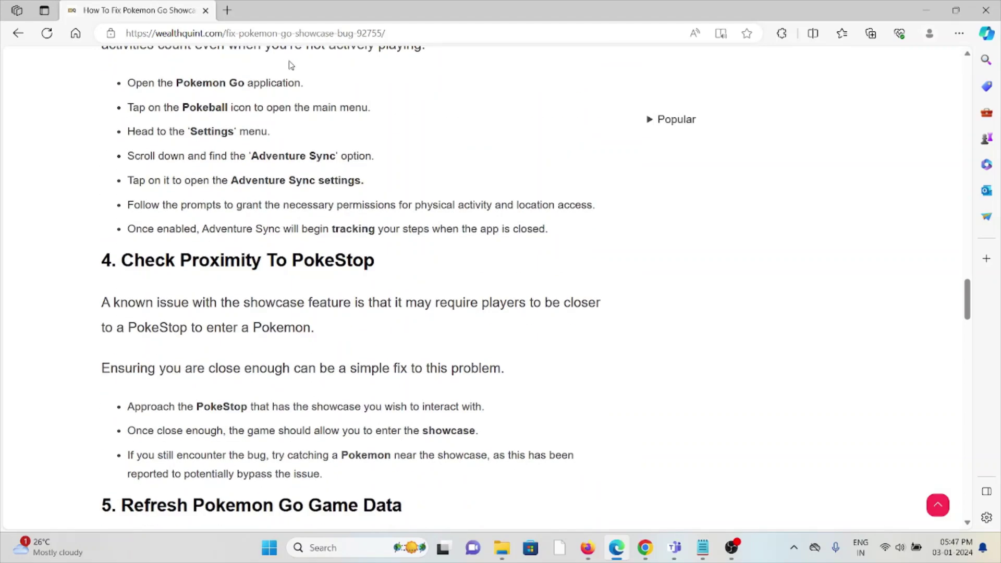
scroll(236, 227, down, 1)
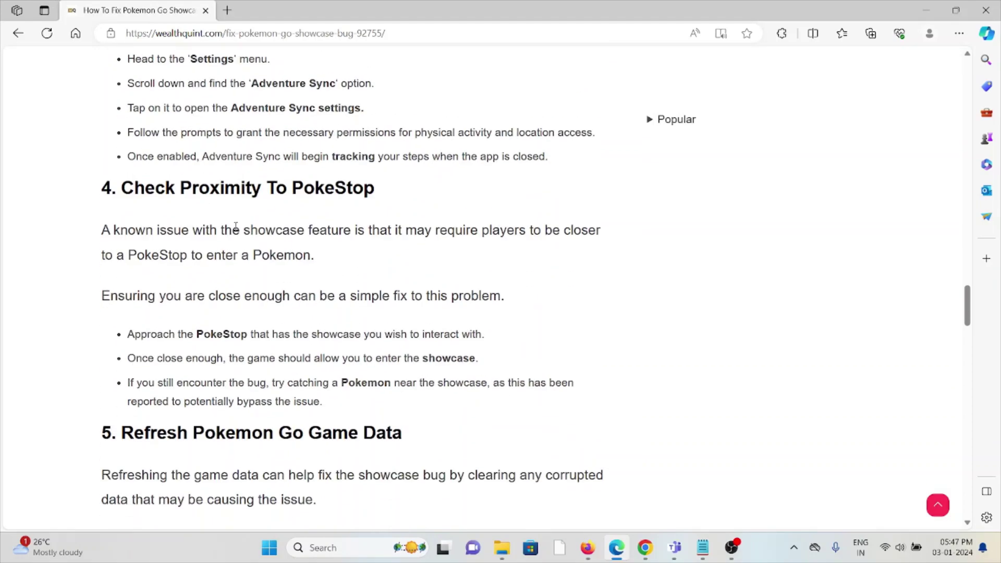
scroll(266, 279, down, 1)
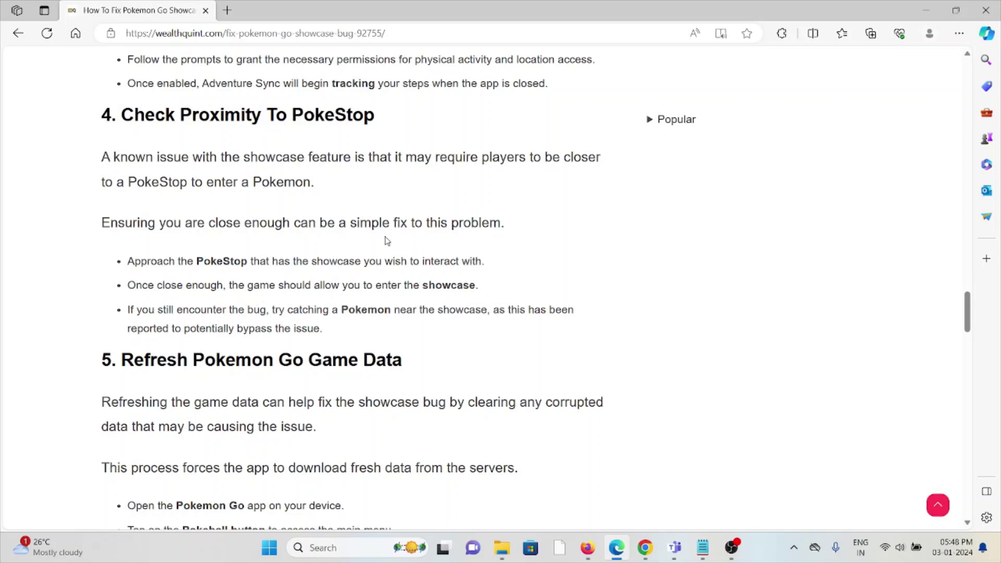
scroll(390, 235, down, 1)
scroll(389, 236, down, 1)
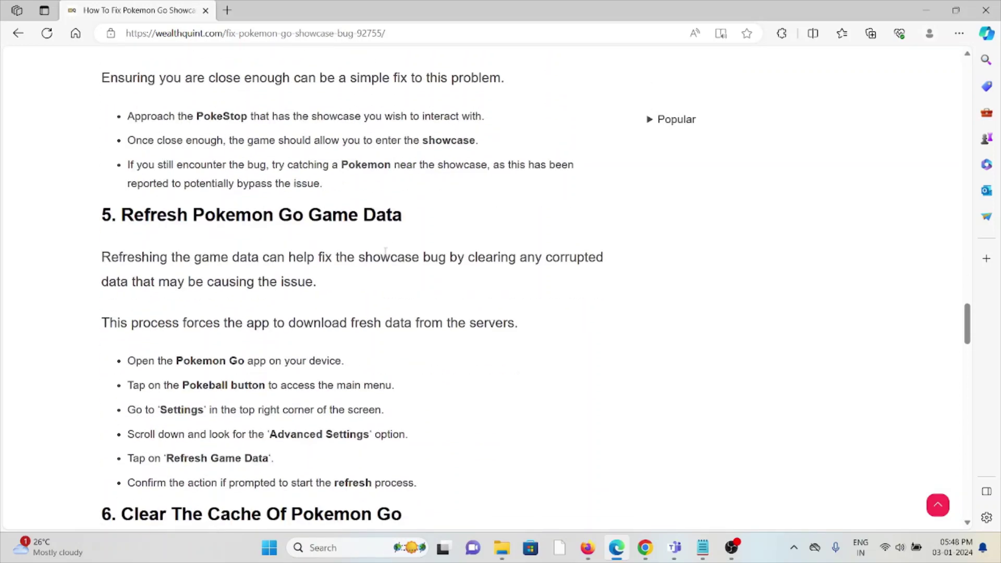
scroll(444, 323, down, 1)
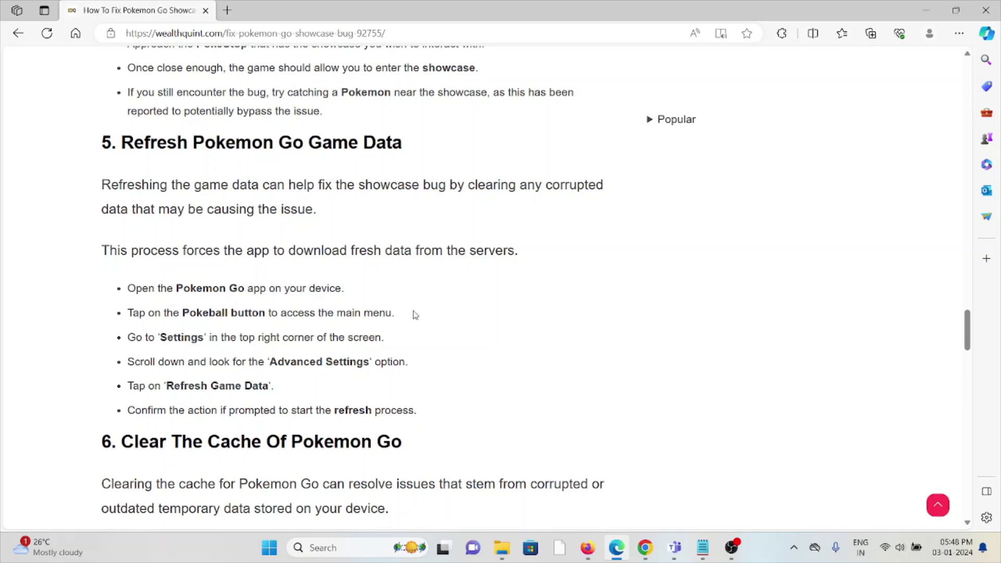
scroll(411, 313, down, 1)
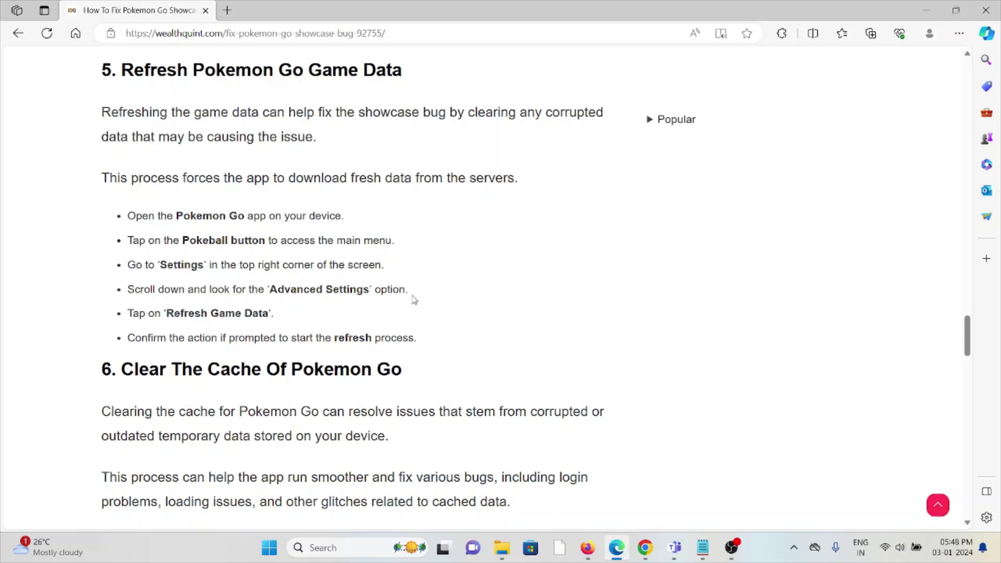
scroll(414, 298, down, 1)
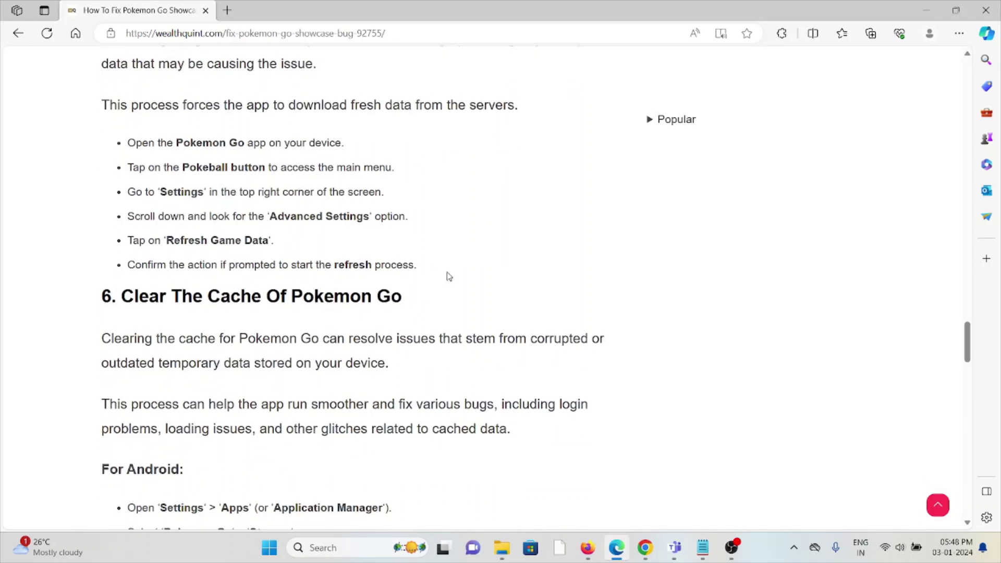
scroll(448, 276, down, 2)
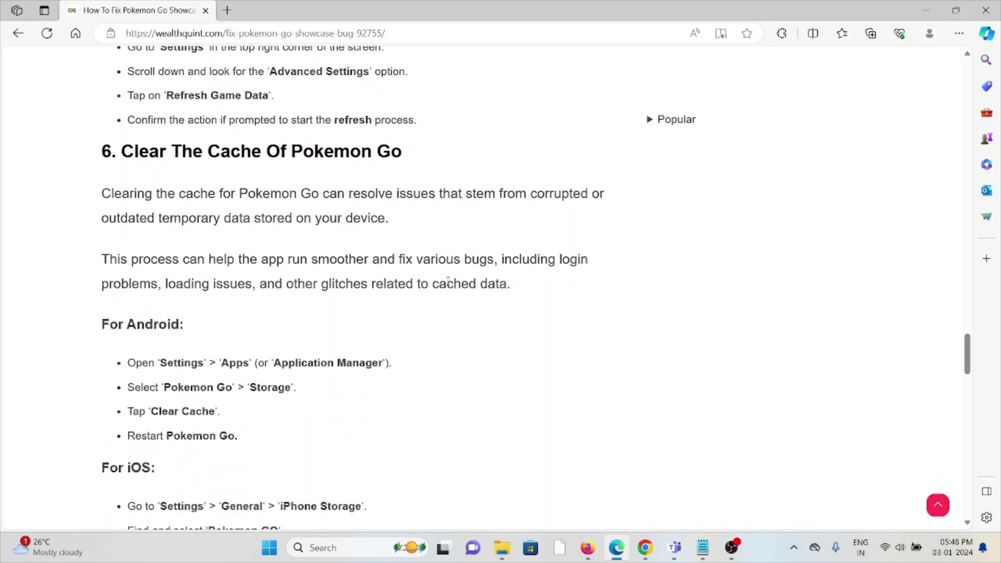
scroll(462, 274, down, 3)
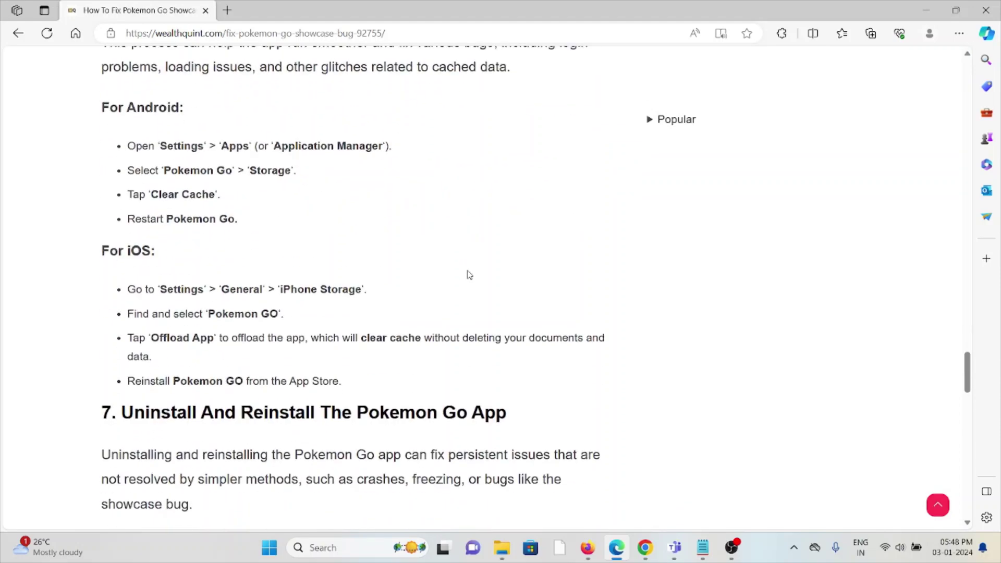
scroll(468, 274, up, 3)
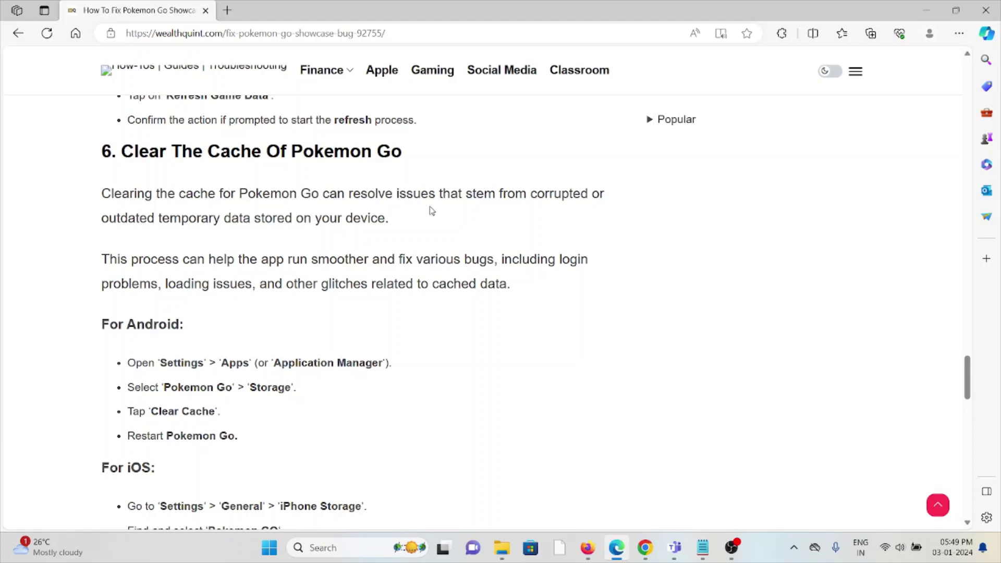
scroll(430, 211, down, 3)
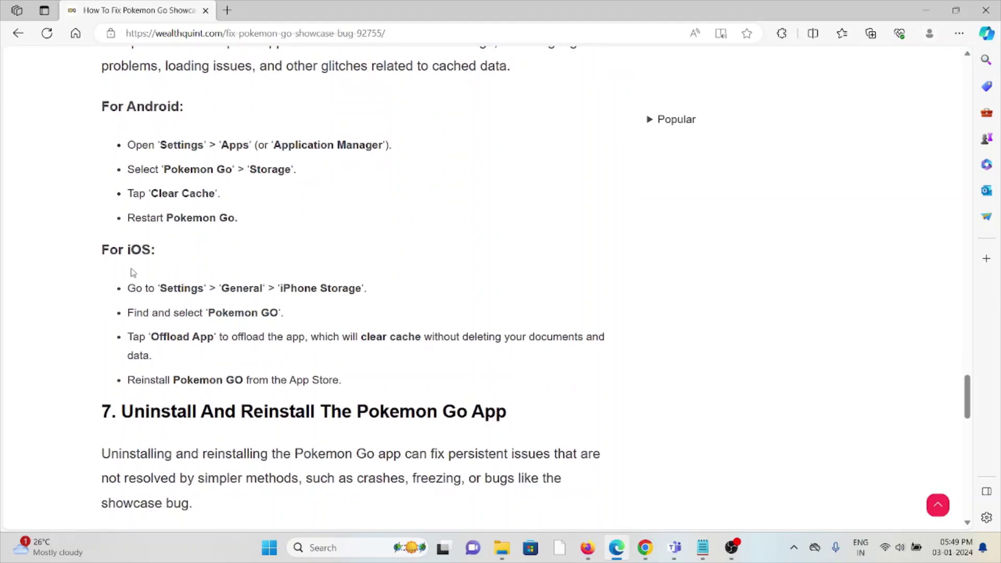
scroll(148, 267, down, 2)
scroll(147, 267, down, 1)
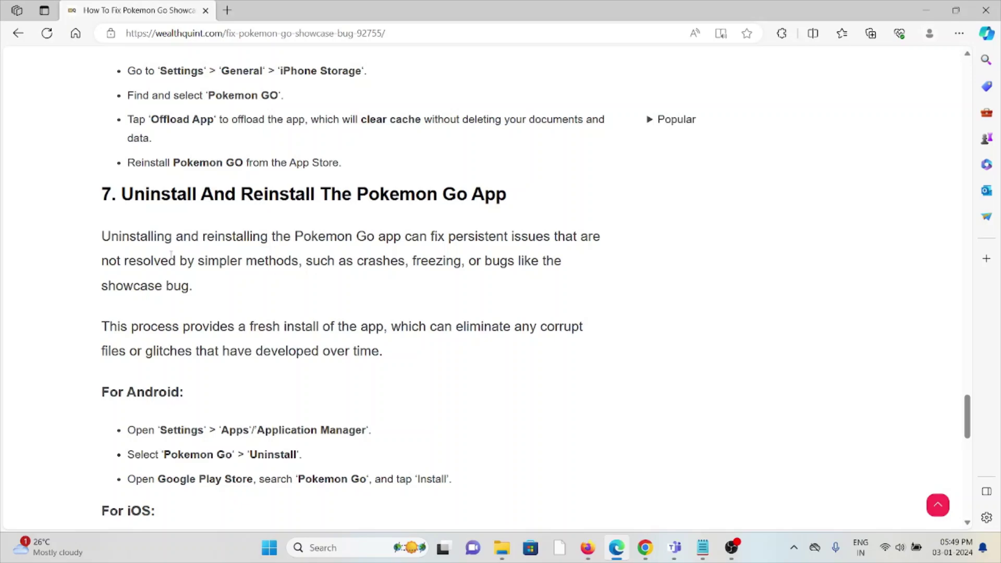
scroll(174, 258, down, 3)
scroll(172, 258, up, 1)
scroll(235, 297, up, 3)
scroll(241, 291, down, 3)
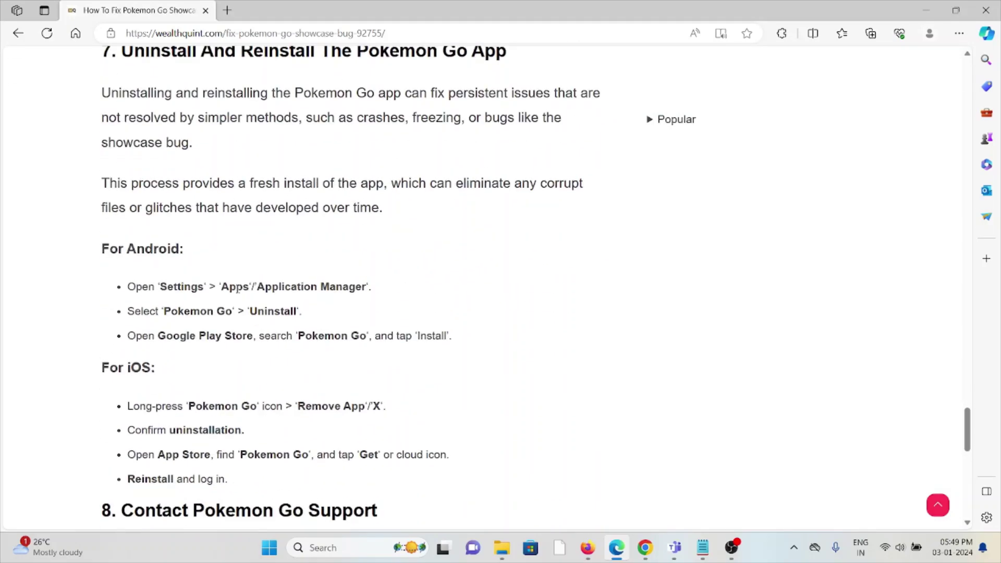
scroll(218, 306, up, 1)
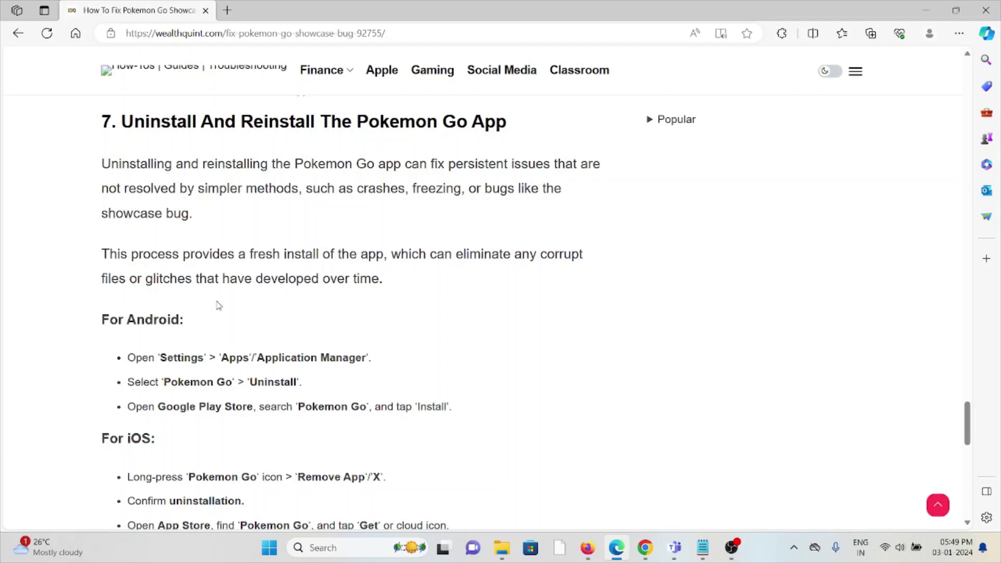
scroll(219, 305, down, 1)
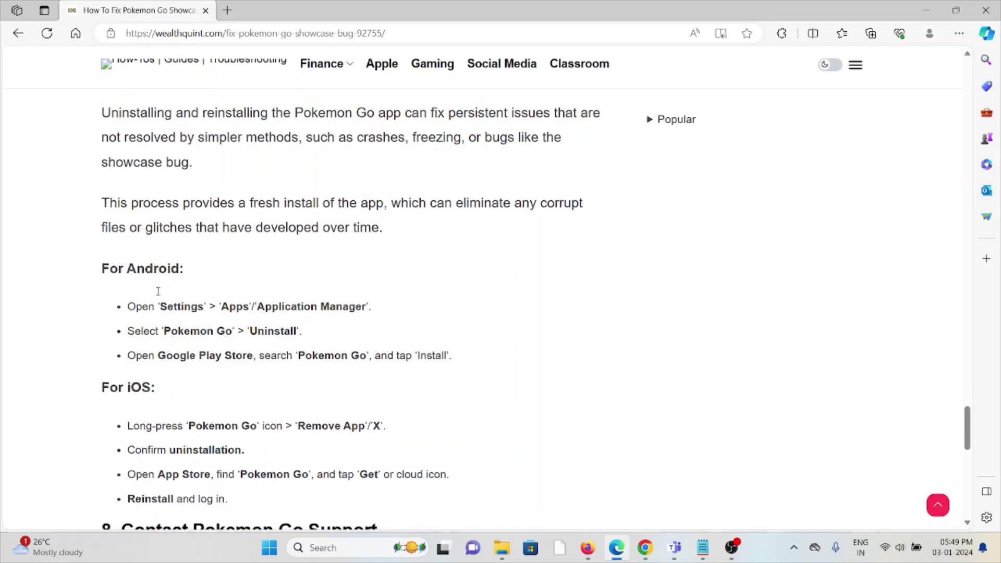
scroll(157, 291, down, 1)
scroll(293, 368, down, 1)
scroll(304, 364, down, 1)
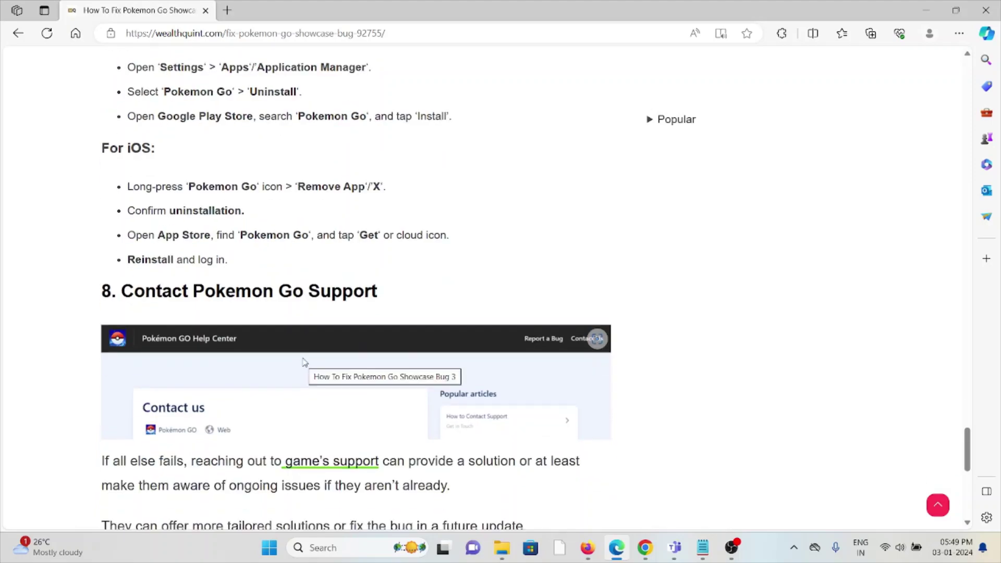
scroll(304, 356, up, 1)
scroll(305, 344, up, 3)
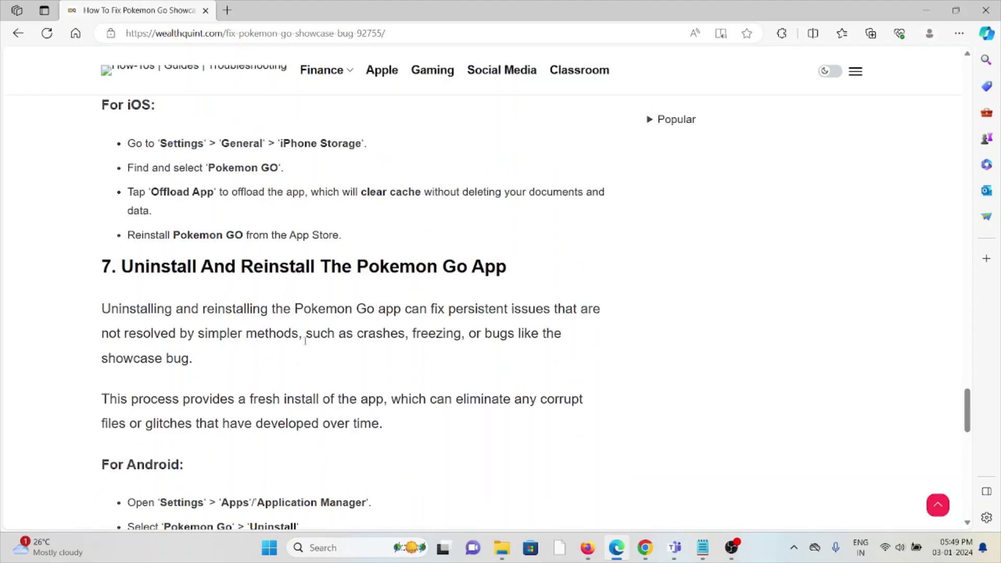
scroll(306, 341, down, 1)
scroll(308, 333, down, 3)
scroll(316, 342, down, 1)
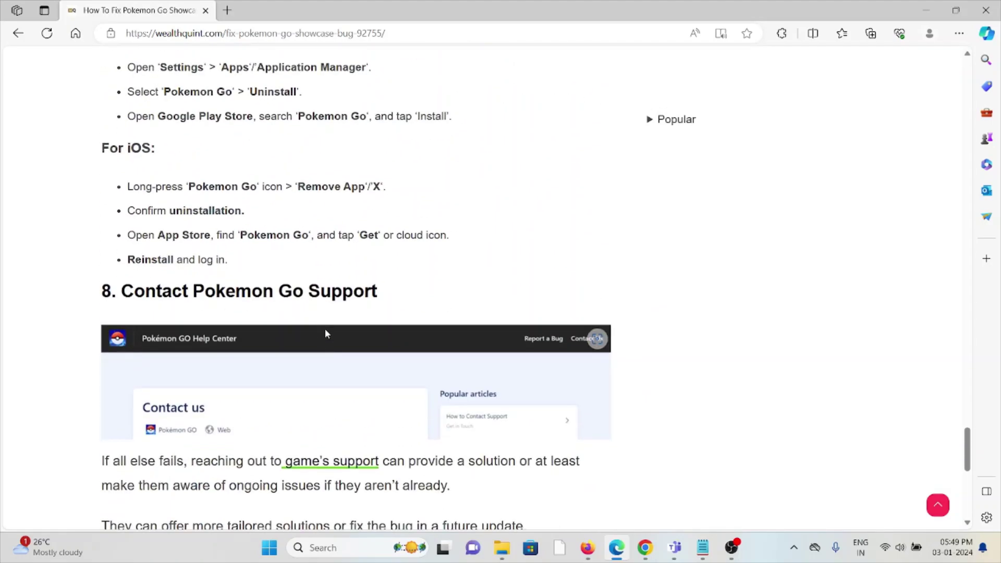
scroll(599, 271, down, 2)
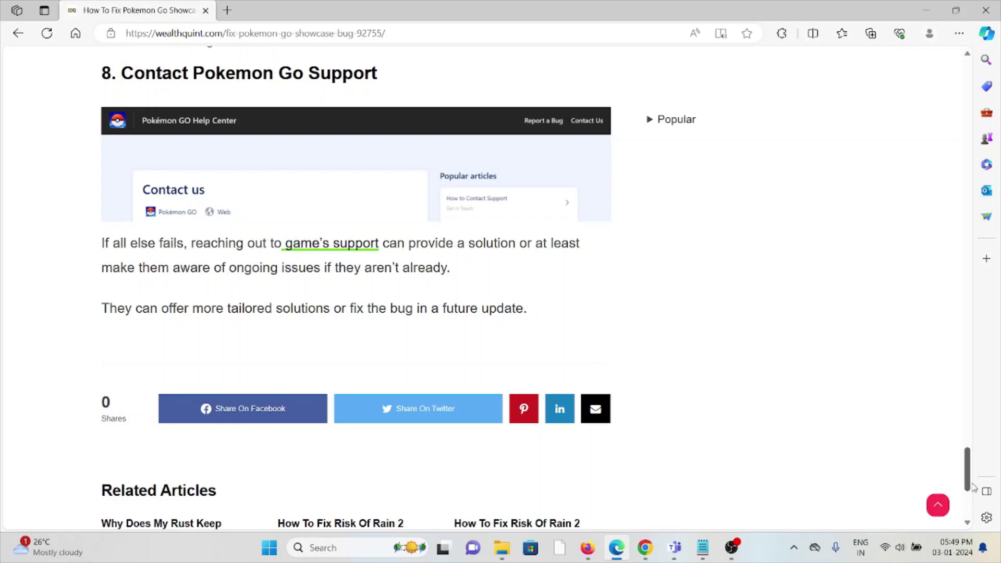
drag(968, 478, 956, 97)
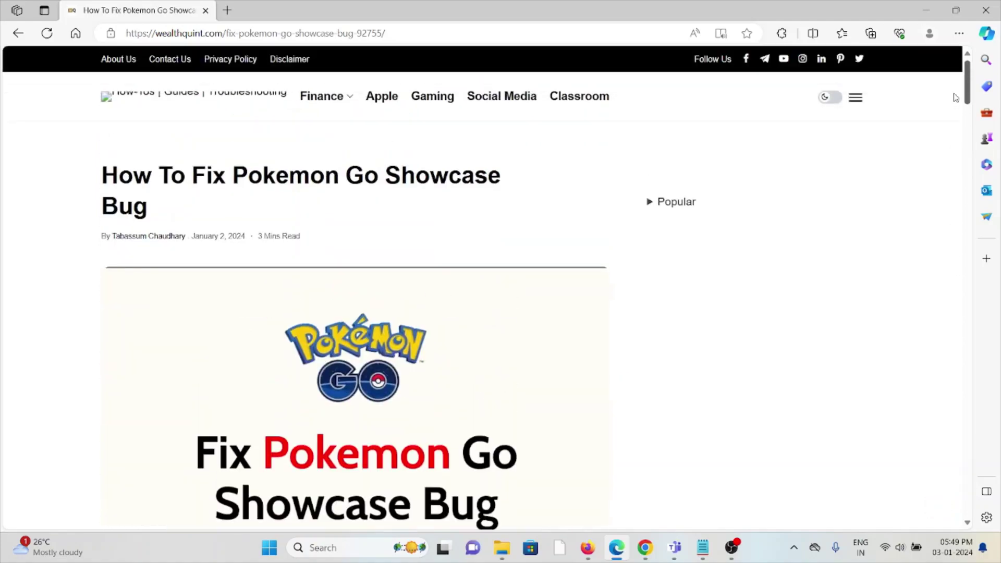